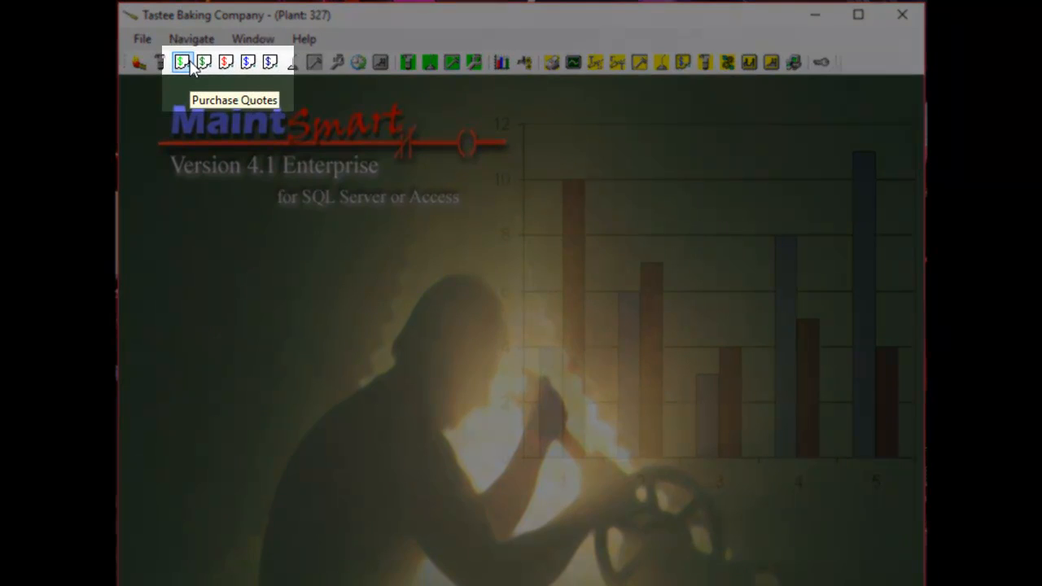
Step: Start a new purchase quote request and set Bob the Builder as the vendor supplying the quote
click(193, 62)
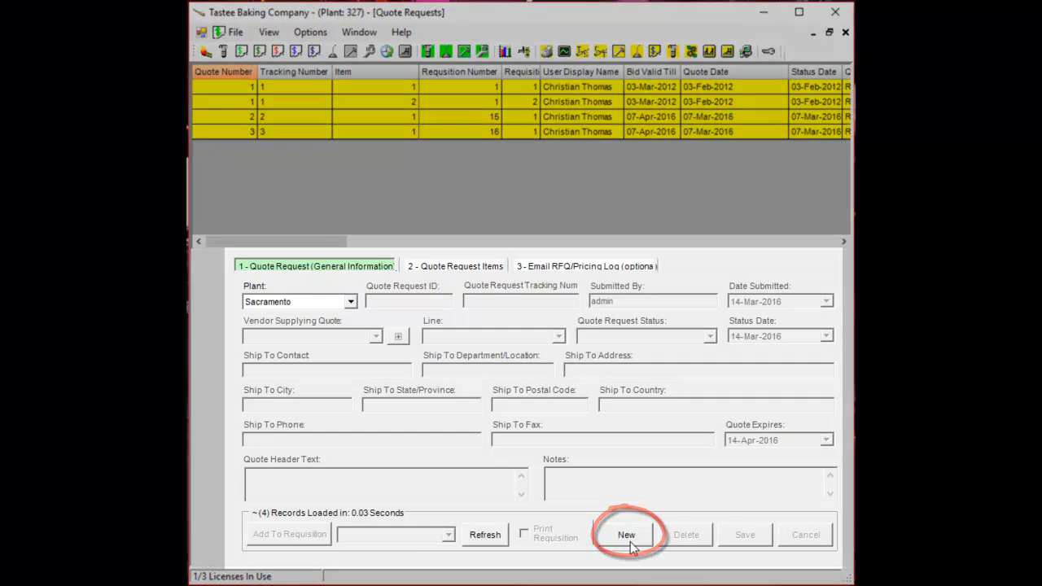
click(631, 541)
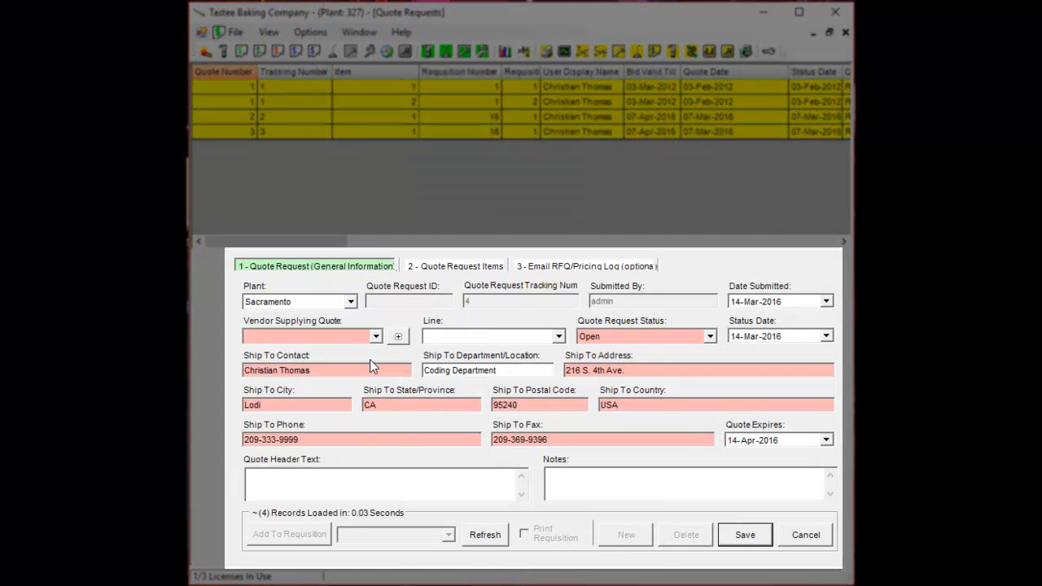
click(372, 338)
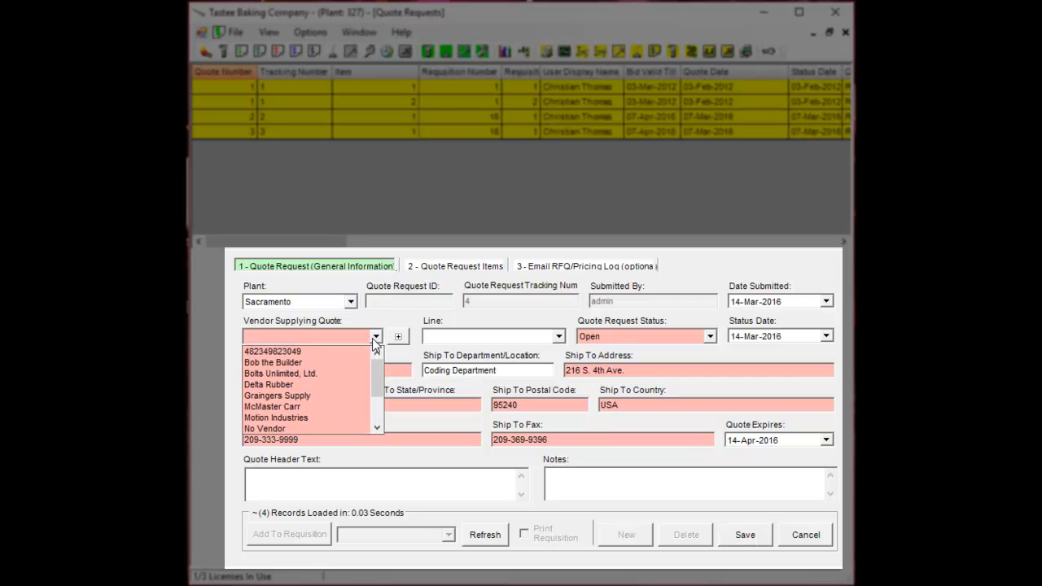
click(354, 363)
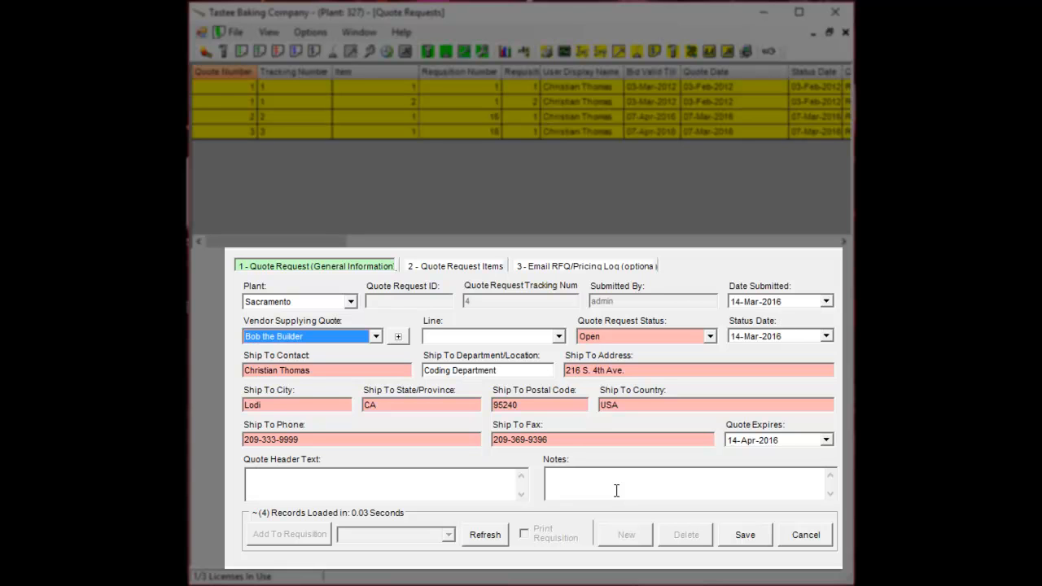
Step: Set the quote request's item to an existing part needed for the 90 Degree Roller Bed
click(466, 272)
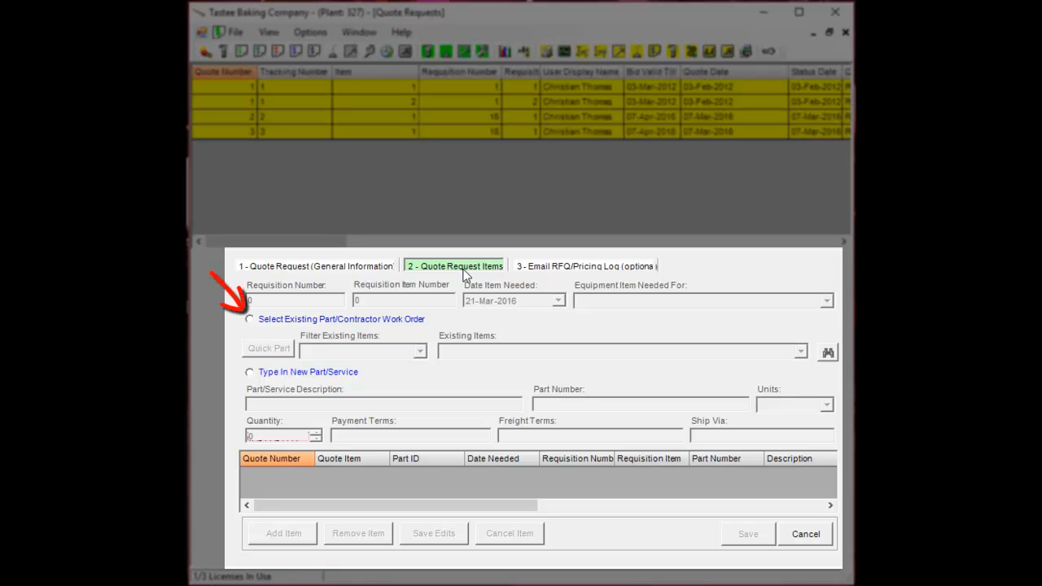
click(395, 323)
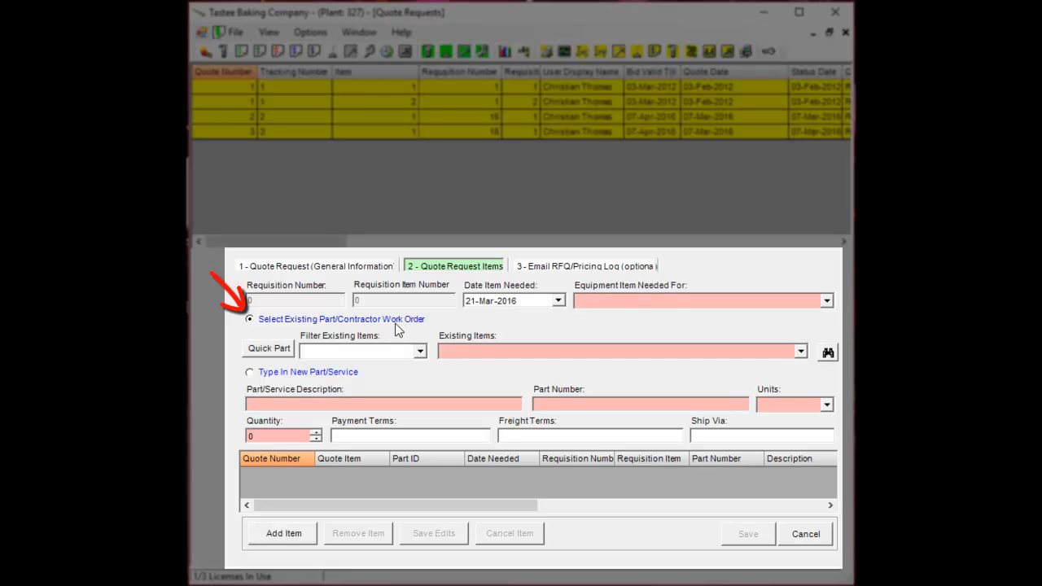
click(643, 303)
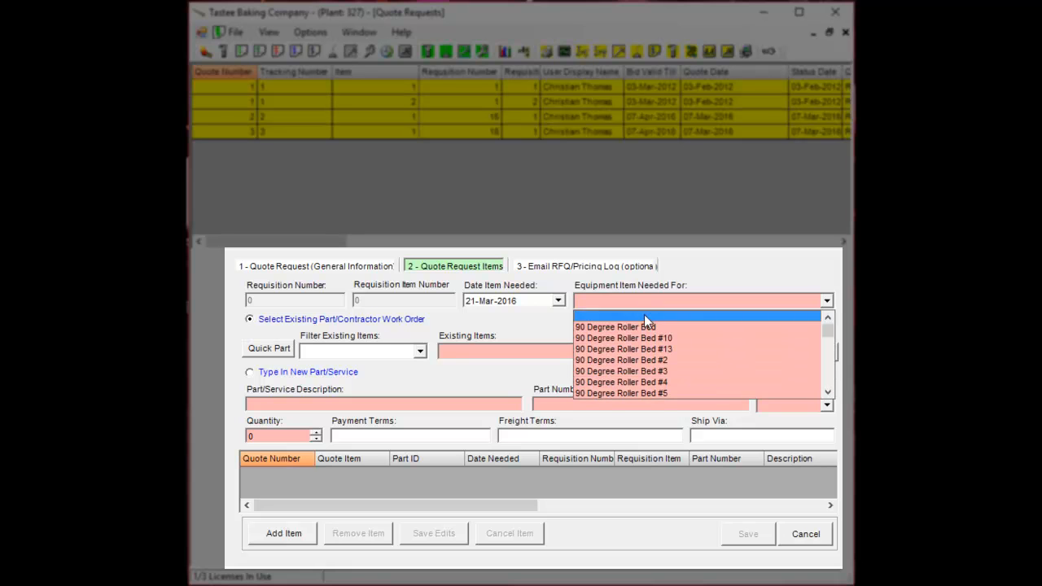
click(644, 327)
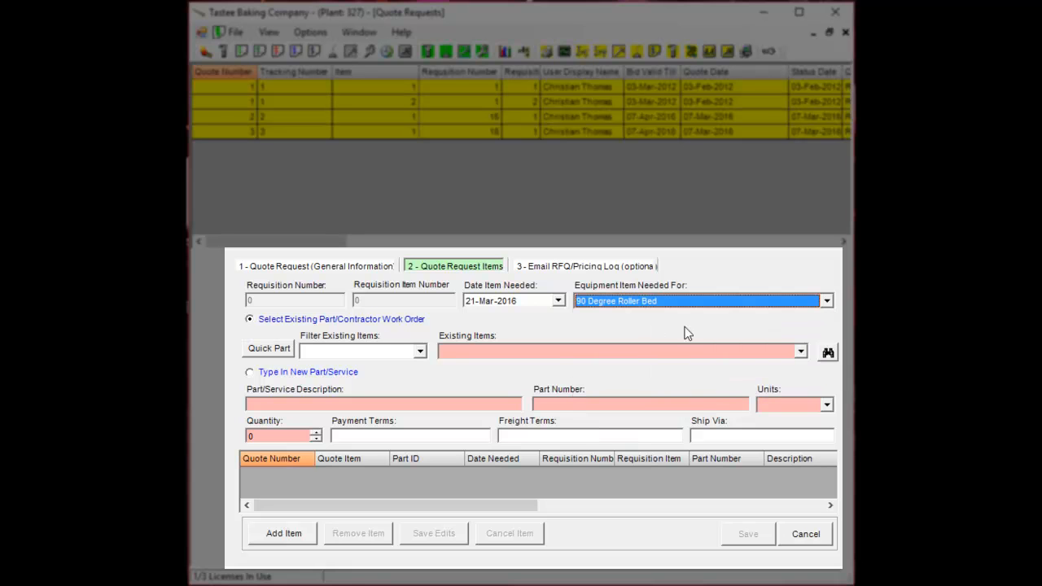
Step: Search the parts by description for "bolt" and use the 3" bolt grade 5 as the quote item
click(828, 355)
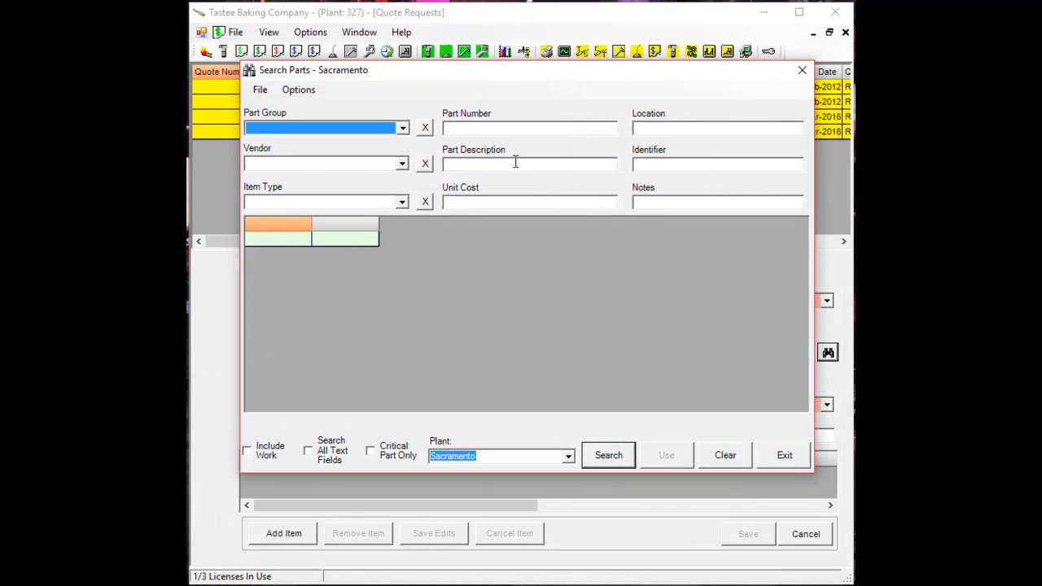
text(bolt)
key(Return)
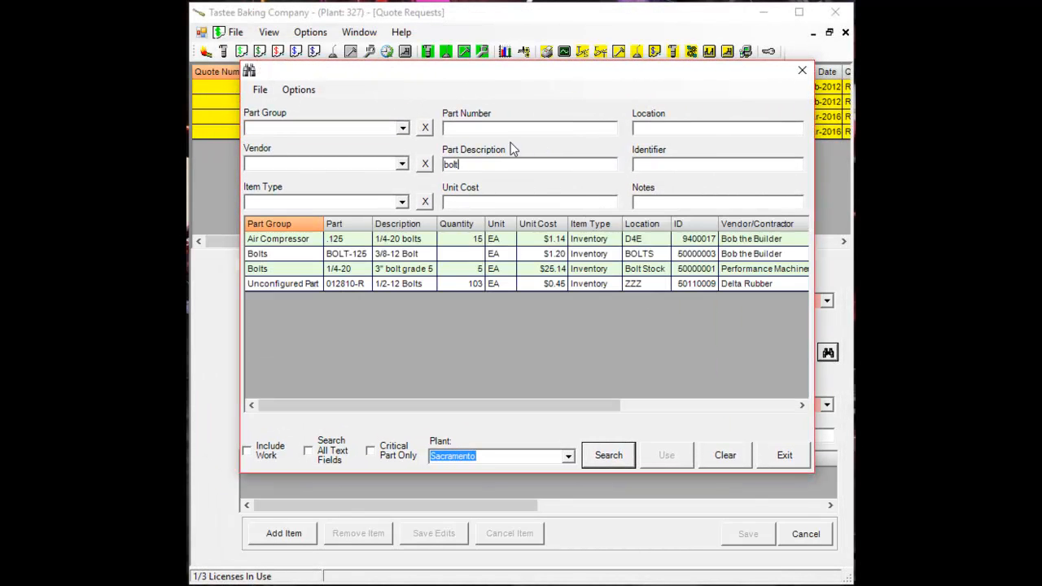
click(476, 275)
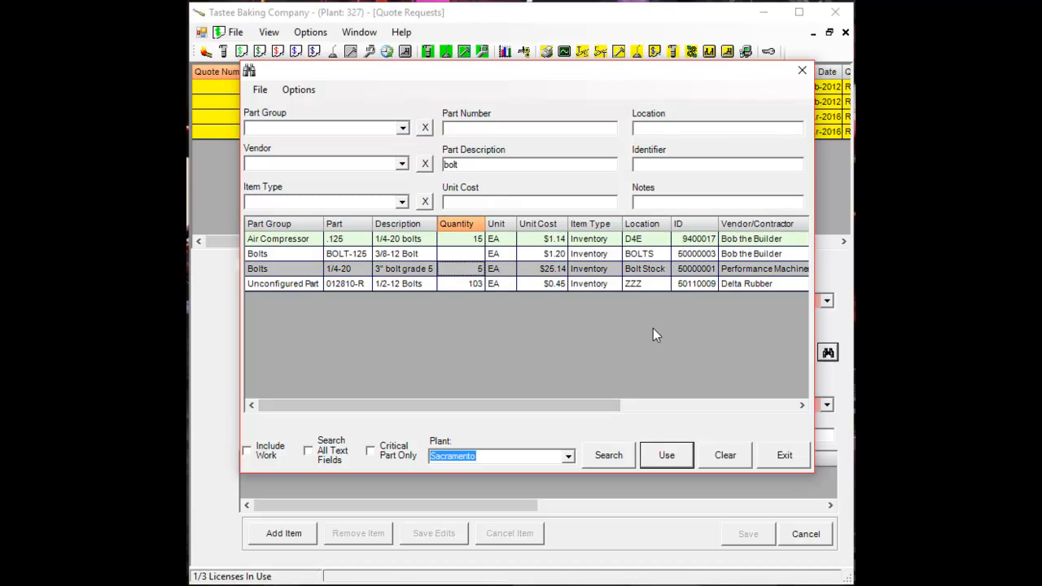
click(462, 240)
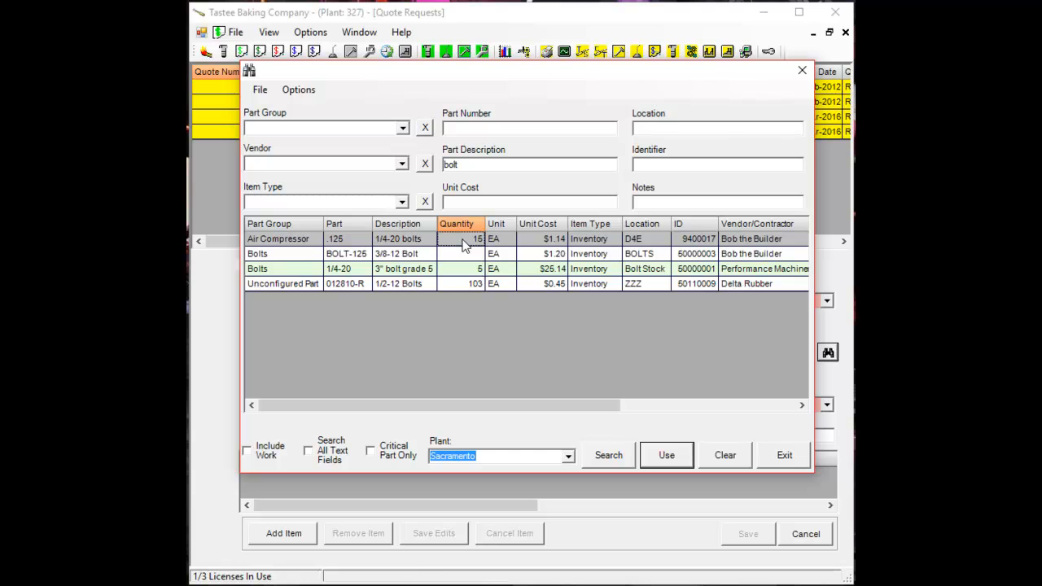
double_click(468, 270)
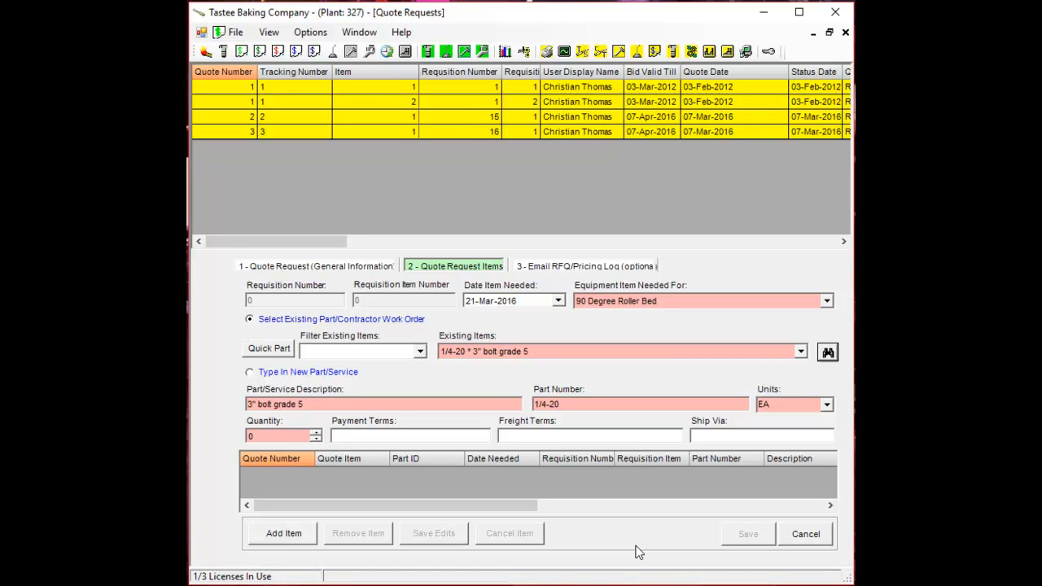
Step: Search the parts for "bolt" again and use the 1/4-20 bolts supplied by Bob the Builder as the quote item
click(828, 352)
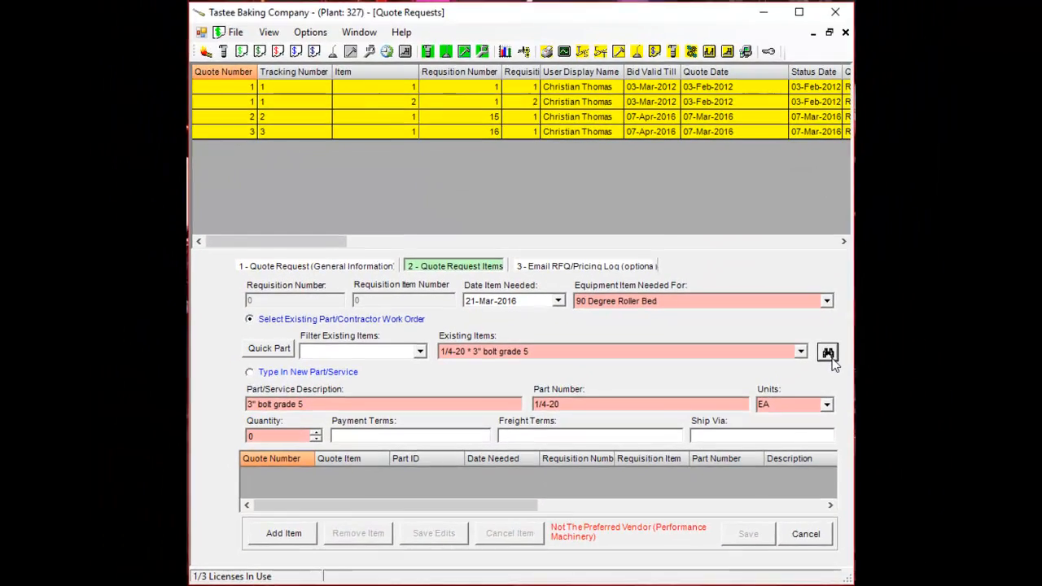
click(851, 337)
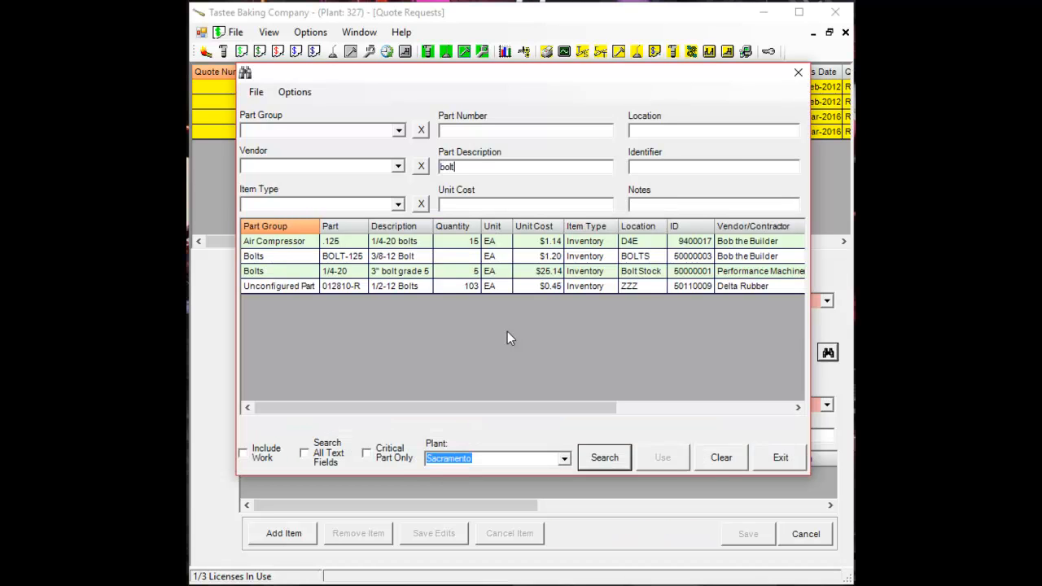
double_click(511, 244)
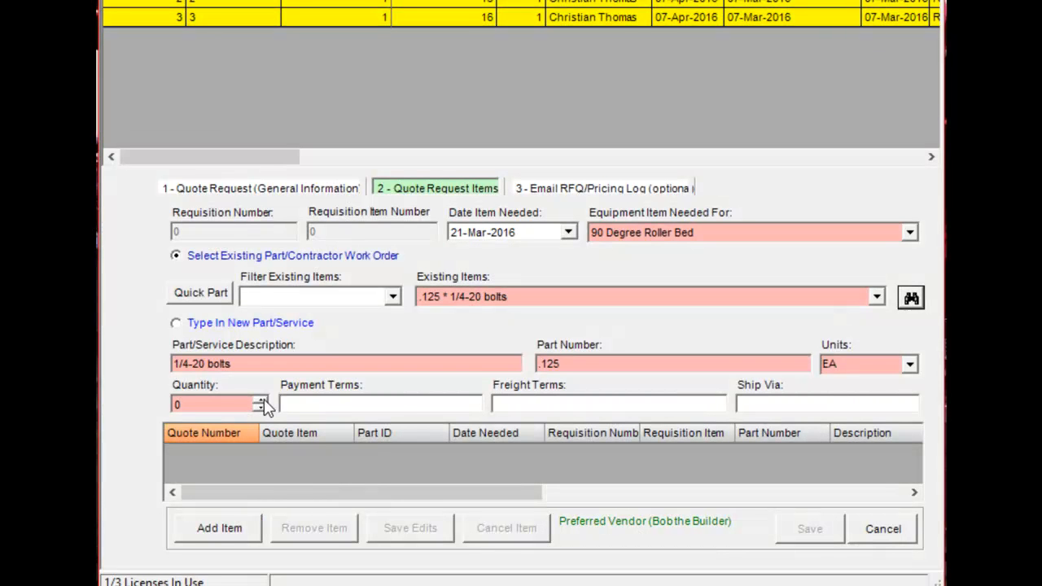
Step: Set the quantity of the 1/4-20 bolts to 5 and add the item to the quote request
click(264, 399)
click(264, 399)
click(264, 400)
click(264, 400)
click(264, 399)
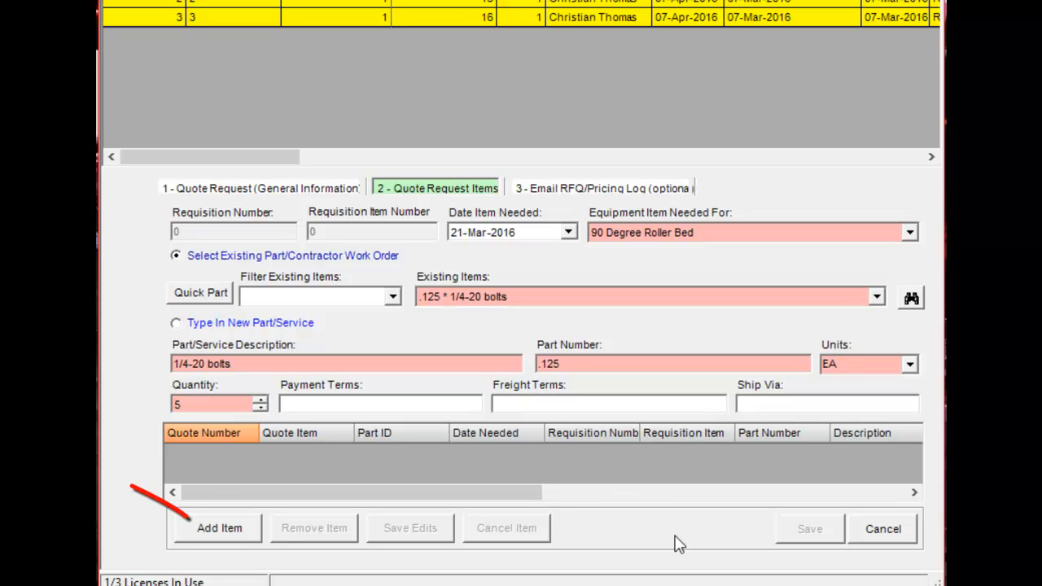
click(242, 530)
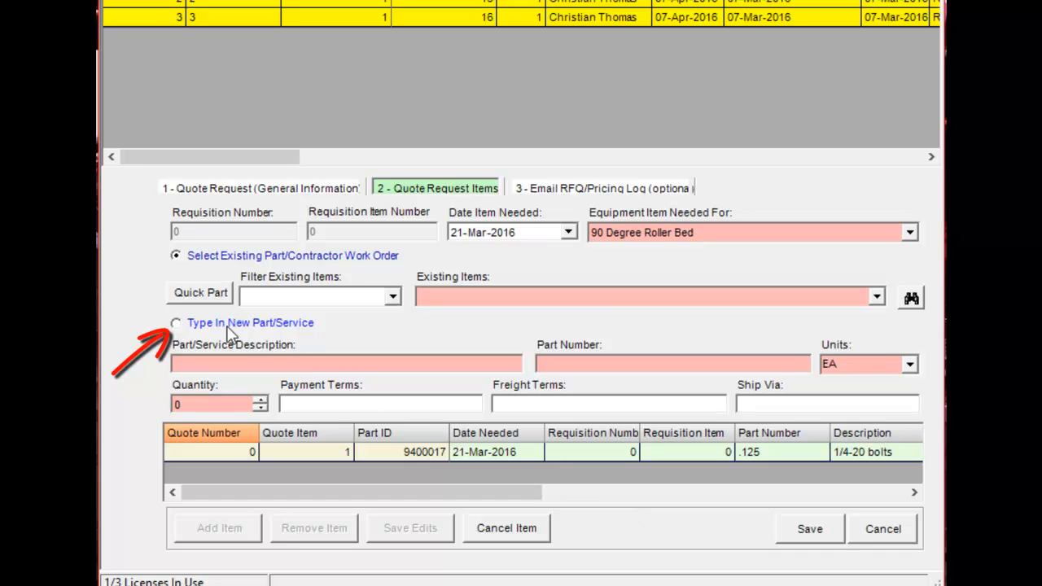
Step: Add a new, manually entered item "Example part" with part number 1234 and quantity 5, and save the quote request
click(177, 325)
click(312, 368)
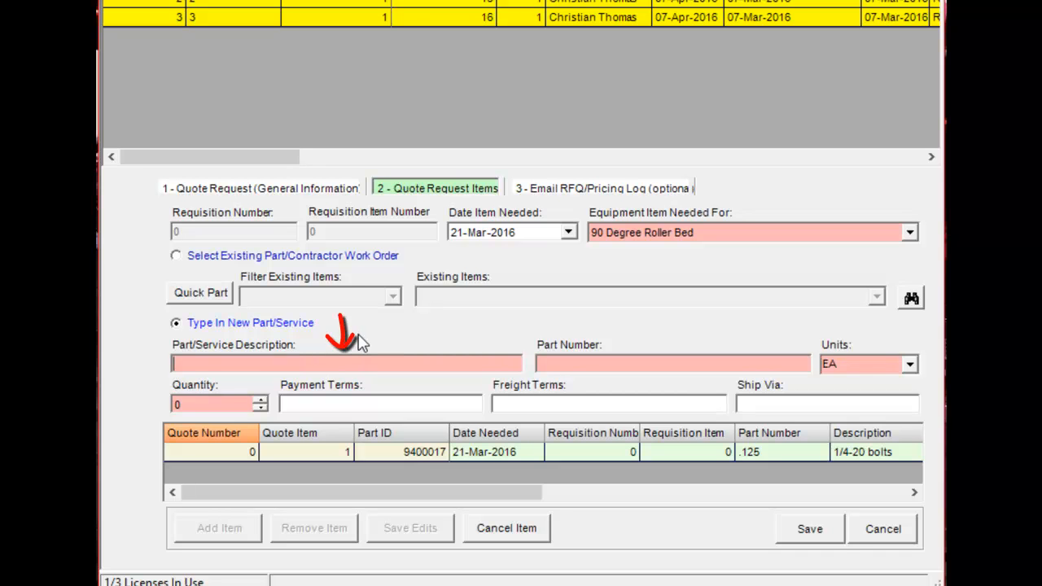
text(Example part)
key(Tab)
text(1234)
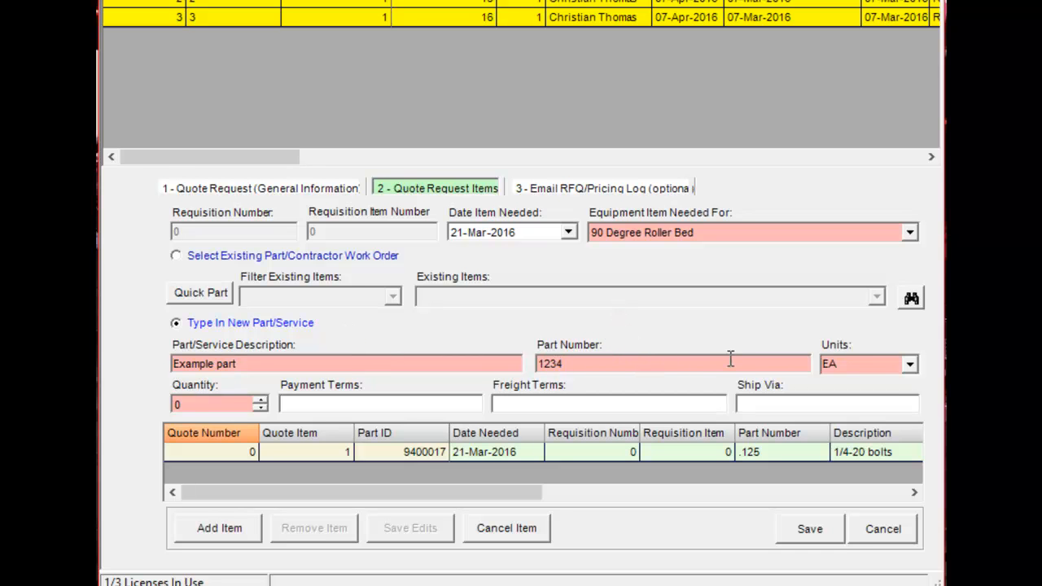
click(260, 400)
click(259, 400)
click(260, 400)
click(222, 528)
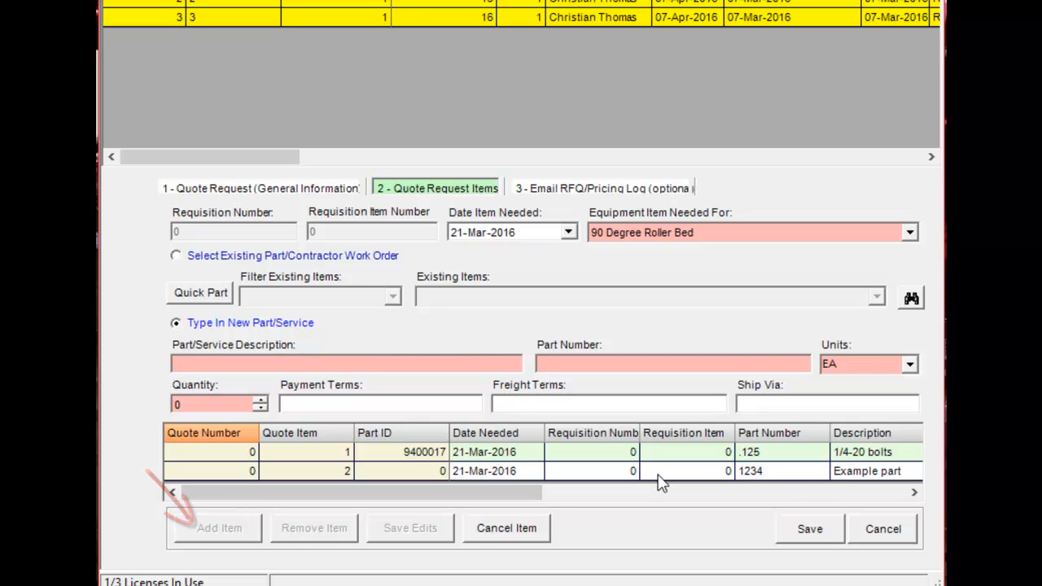
click(819, 530)
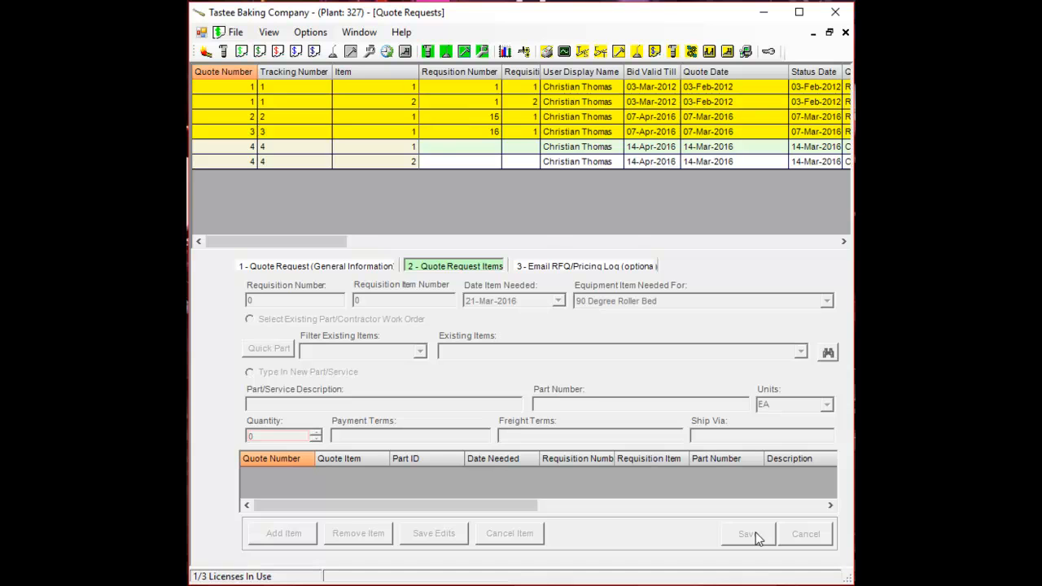
Step: Open the printable report of quote request 4, enlarge it to review the requested items, and close it
click(492, 148)
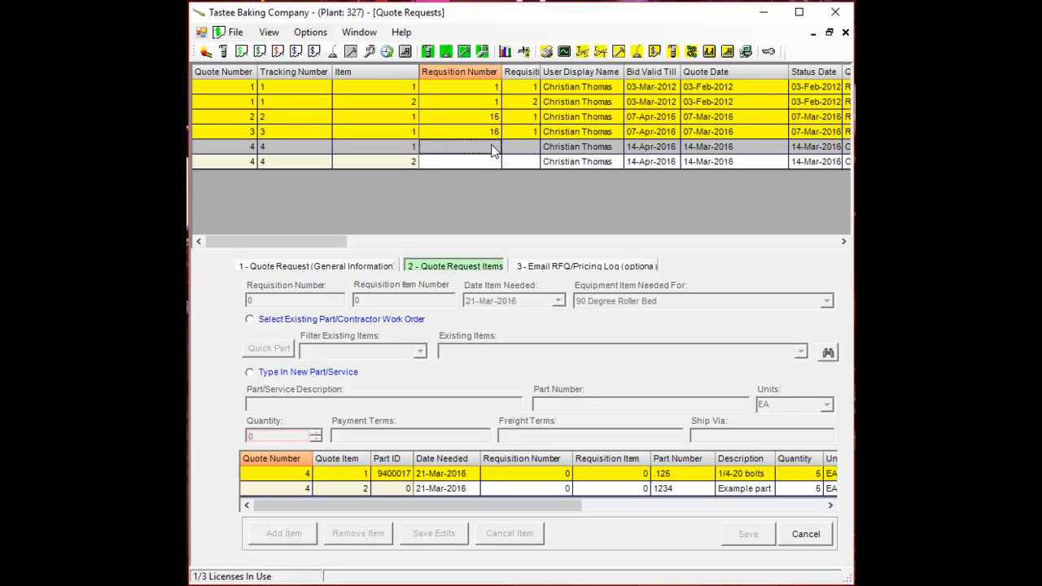
right_click(491, 150)
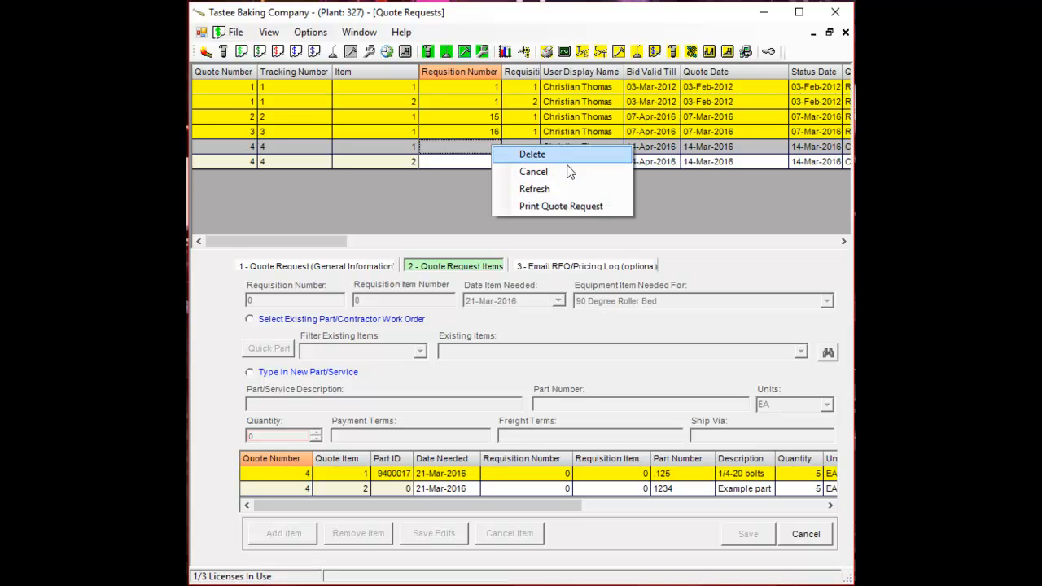
click(568, 205)
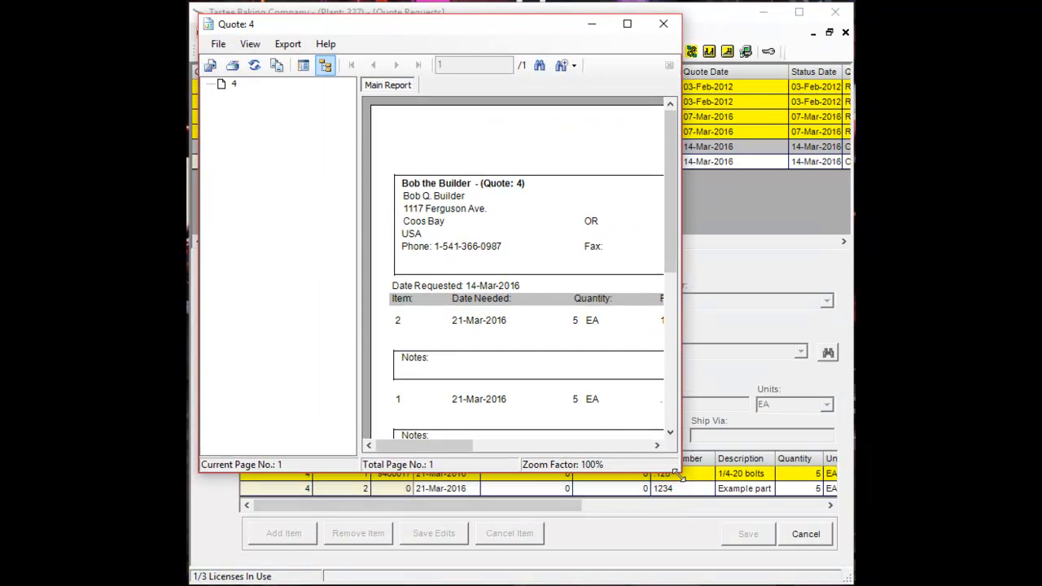
drag(676, 473, 852, 563)
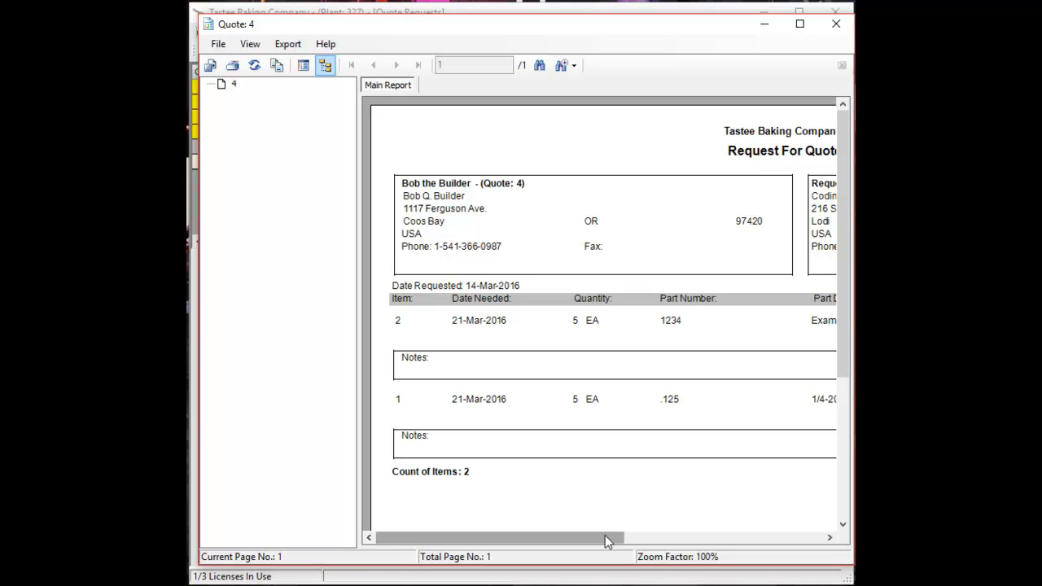
drag(605, 537, 553, 570)
click(837, 23)
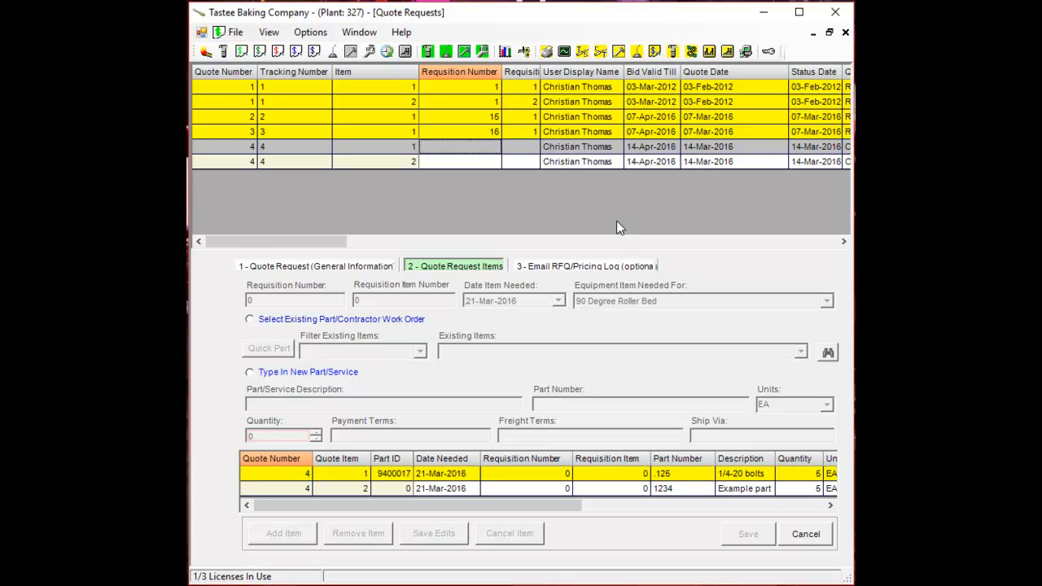
Step: Log a quoted unit cost of 1.25 for Example part in quote 4 and save the pricing
click(600, 265)
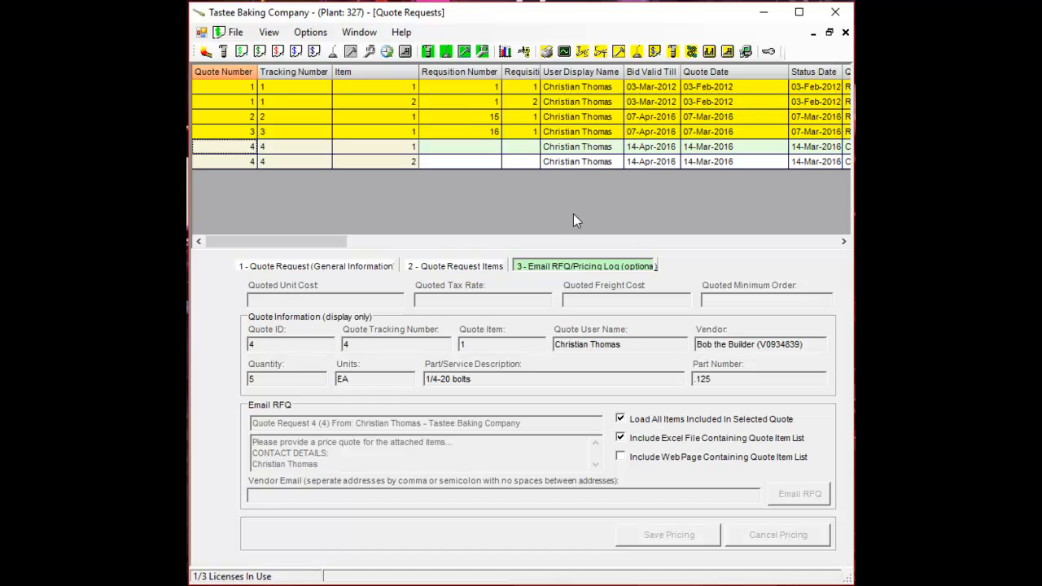
click(586, 164)
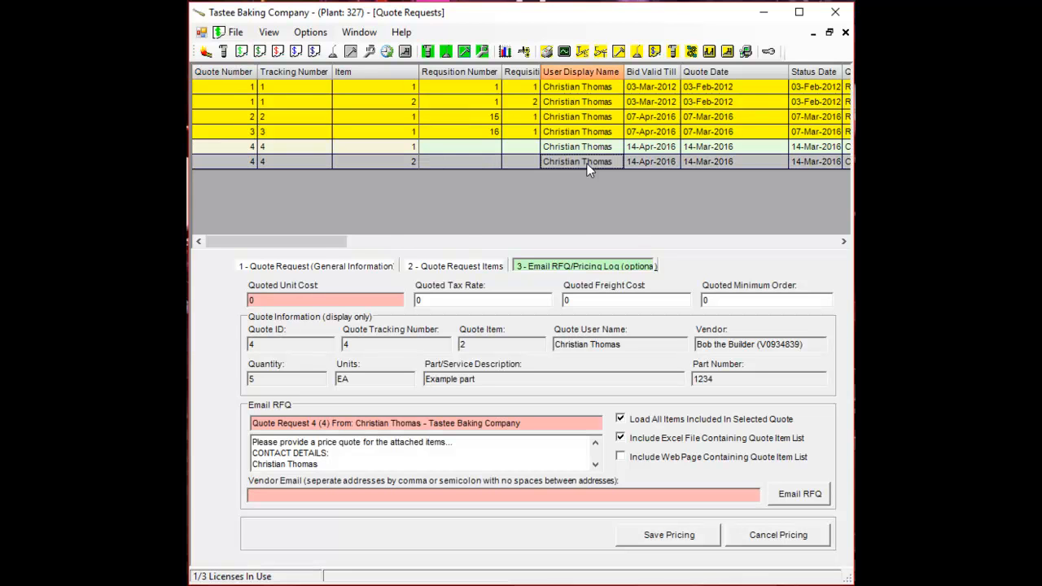
click(377, 306)
text(1.25)
click(696, 540)
Step: Log a quoted unit cost of 2.50 for the 1/4-20 bolts in quote 4, save the pricing and refresh the quote list
click(569, 147)
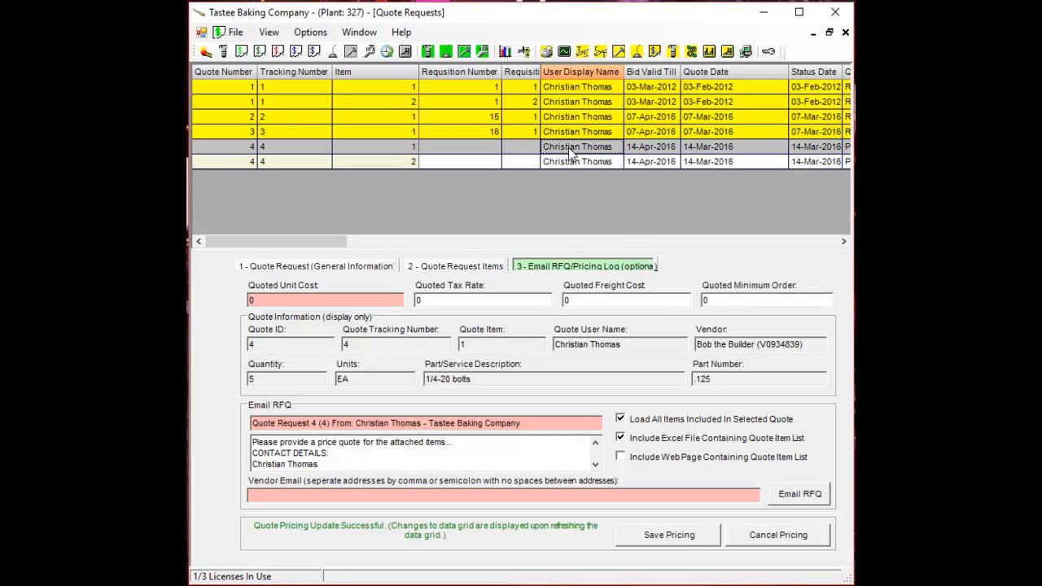
click(310, 300)
text(2.50)
click(696, 537)
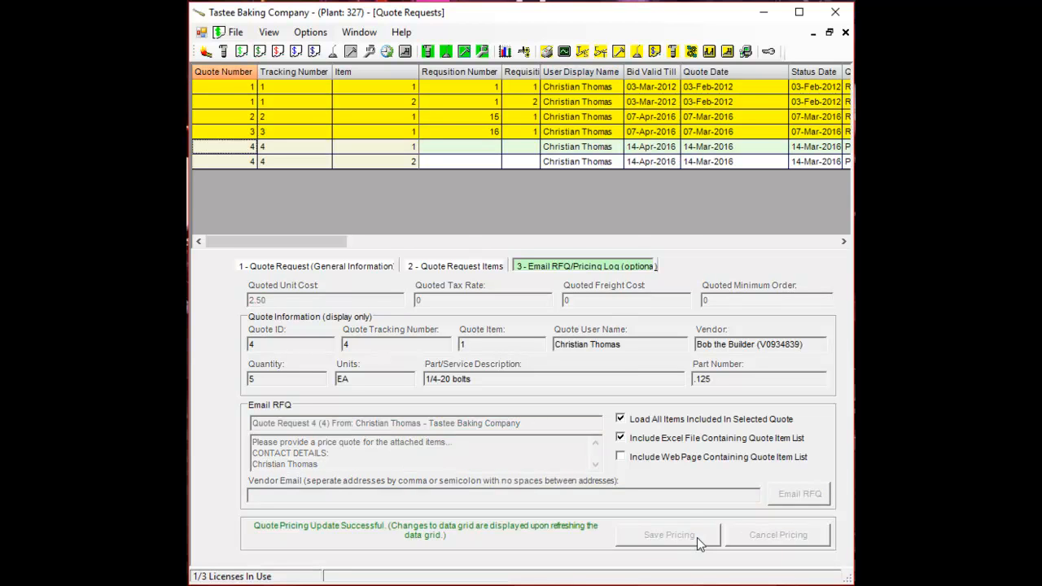
right_click(545, 197)
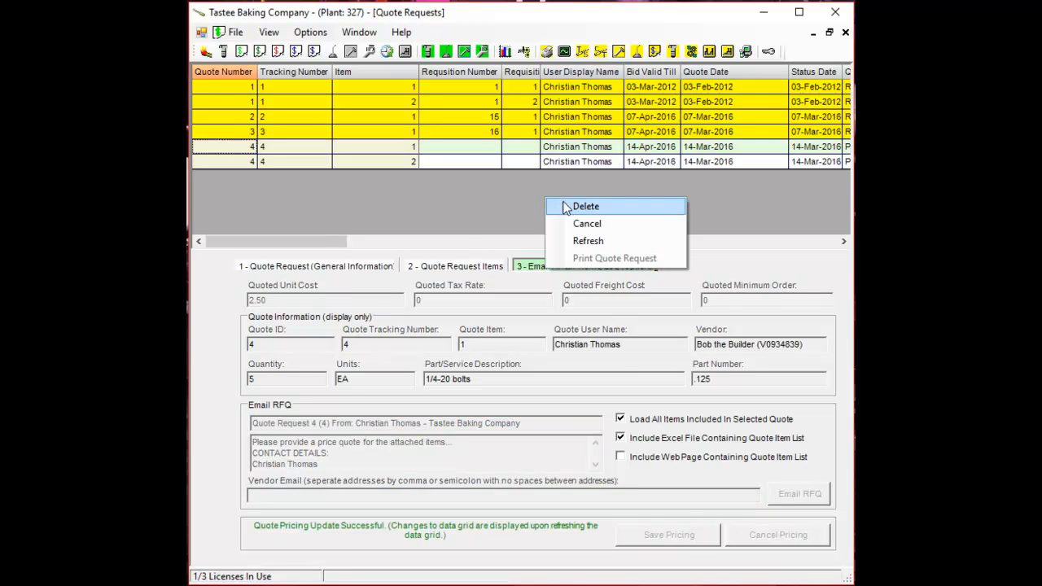
click(586, 241)
drag(362, 244, 299, 246)
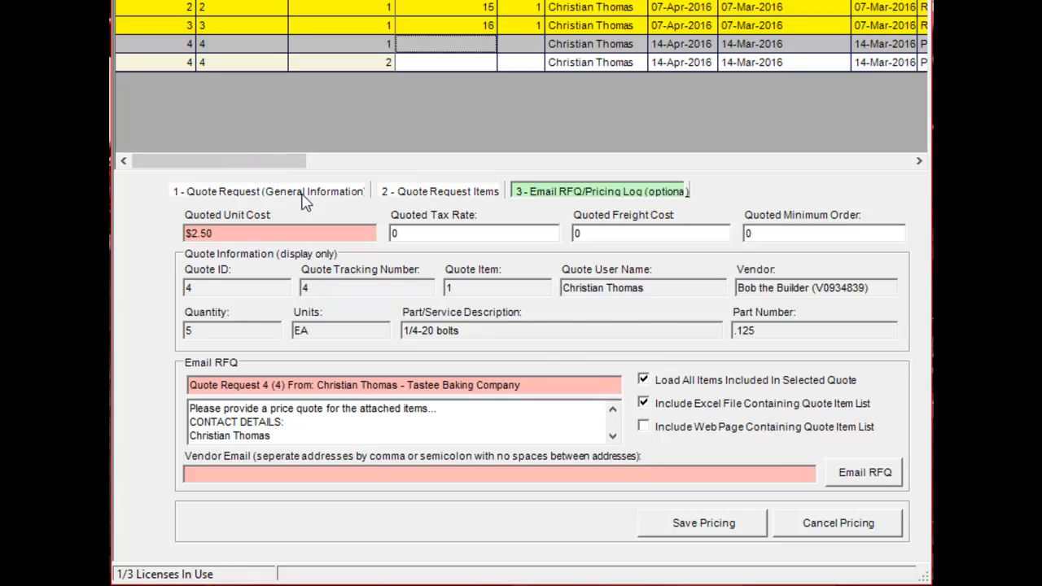
Step: Add the 1/4-20 bolts item of quote 4 to a new requisition, with the option to print the requisition enabled
click(304, 195)
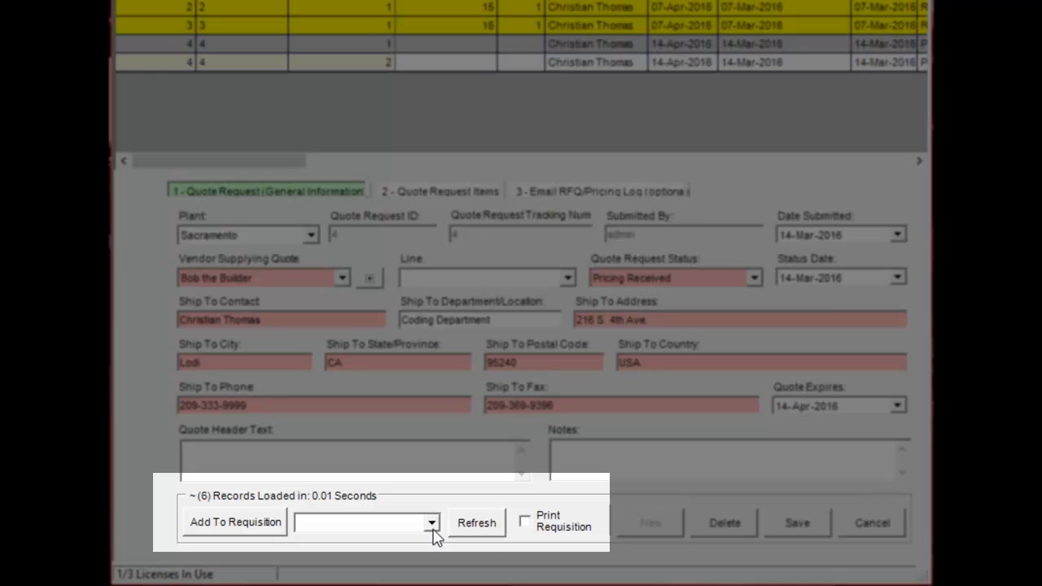
click(531, 531)
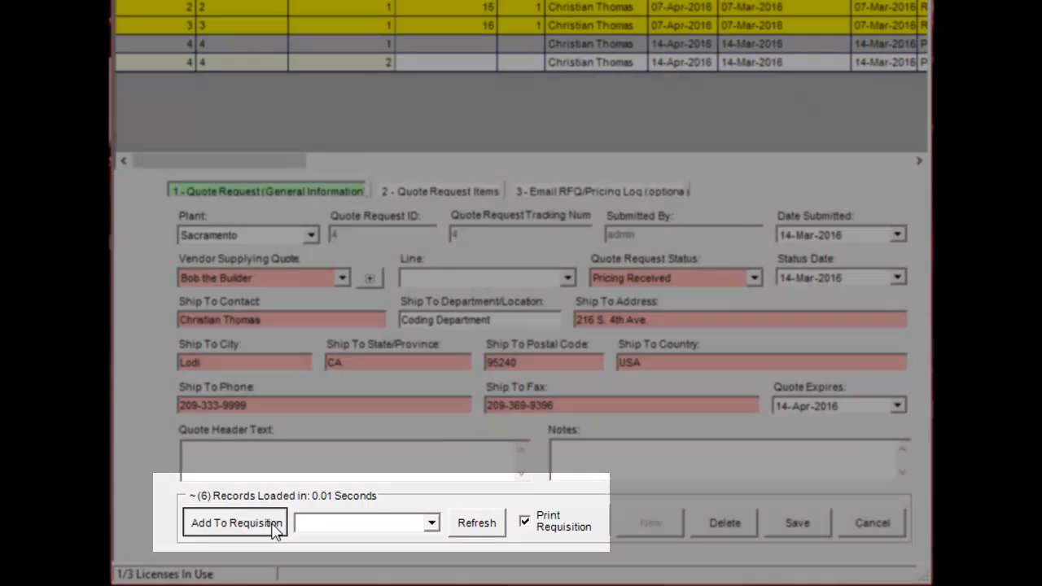
click(235, 522)
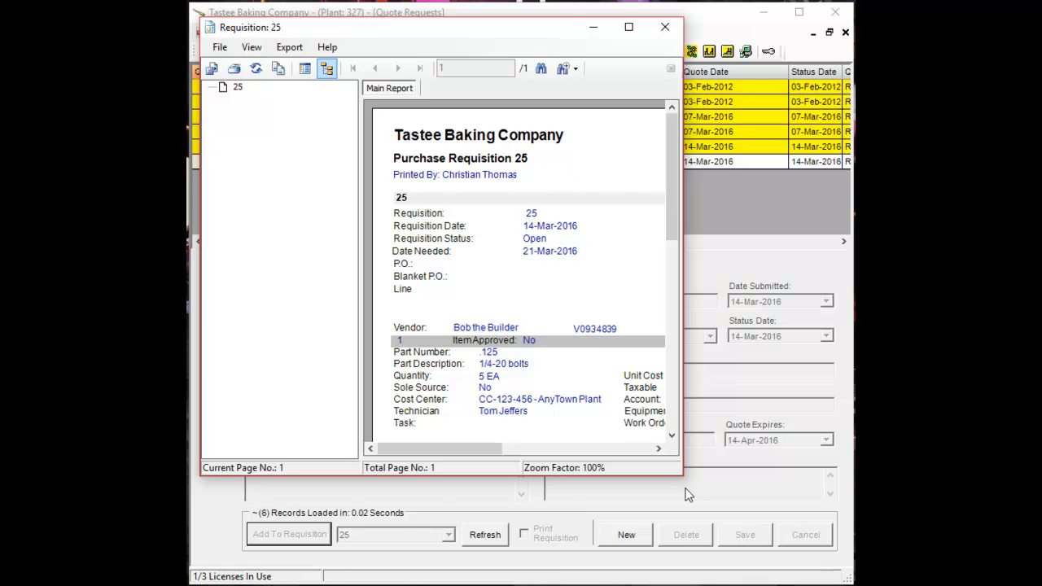
Step: Enlarge the printed requisition report to review the bolts item and its shipping and cost details, and close it
drag(680, 473, 831, 558)
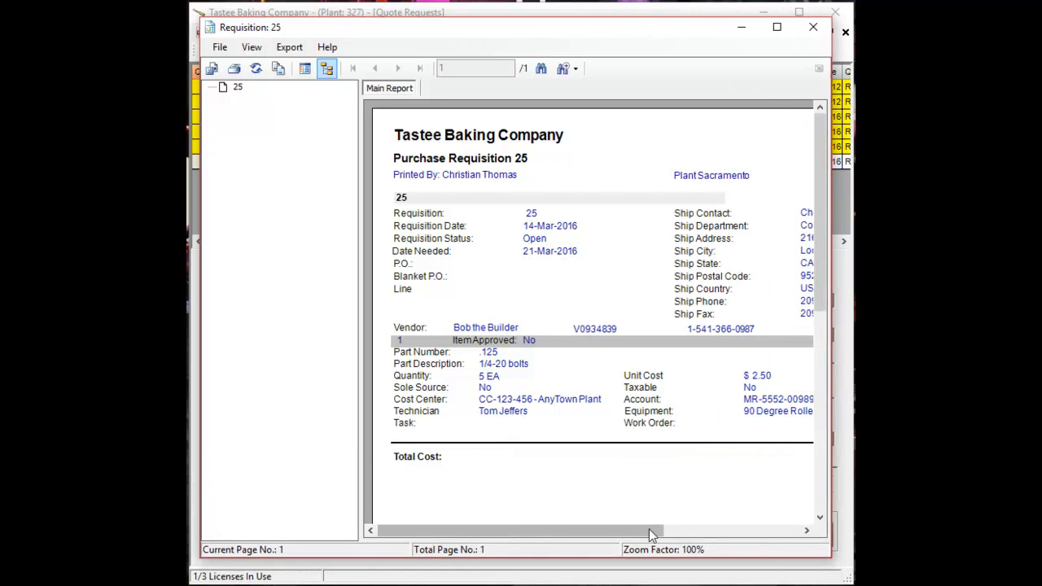
mouse_move(633, 529)
mouse_down()
mouse_move(765, 534)
mouse_move(619, 539)
mouse_up()
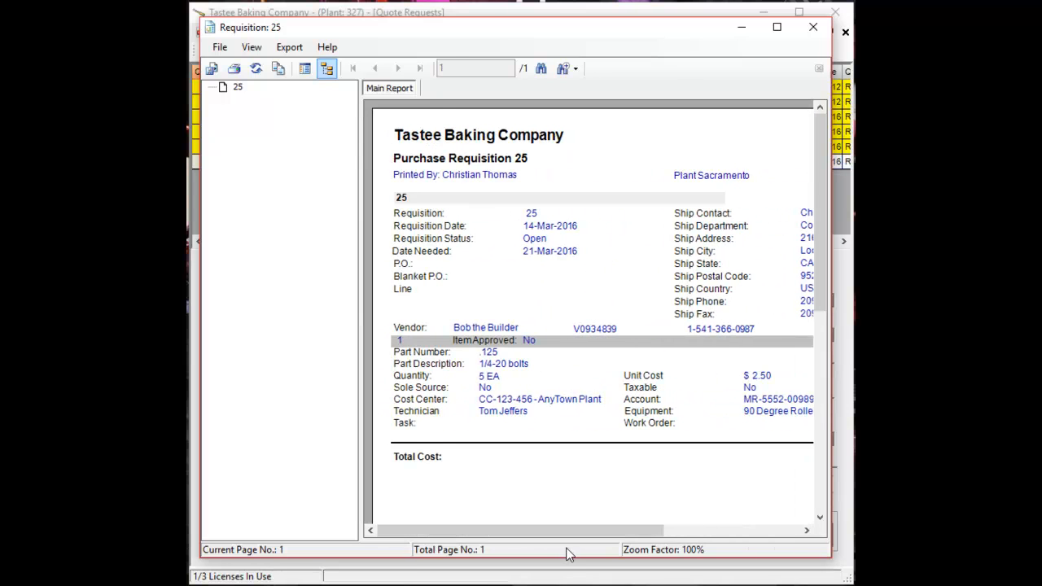
click(813, 27)
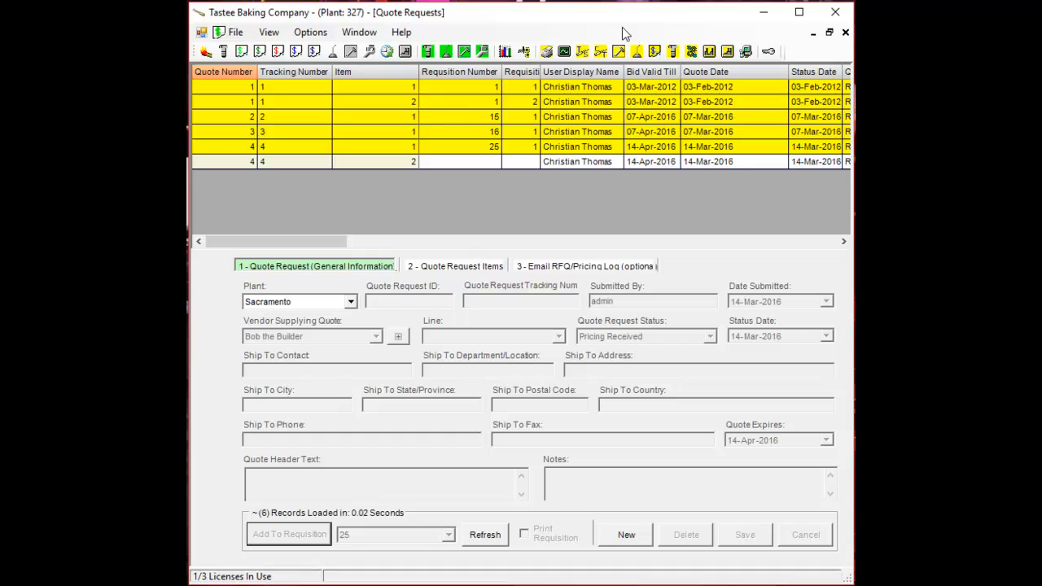
click(235, 31)
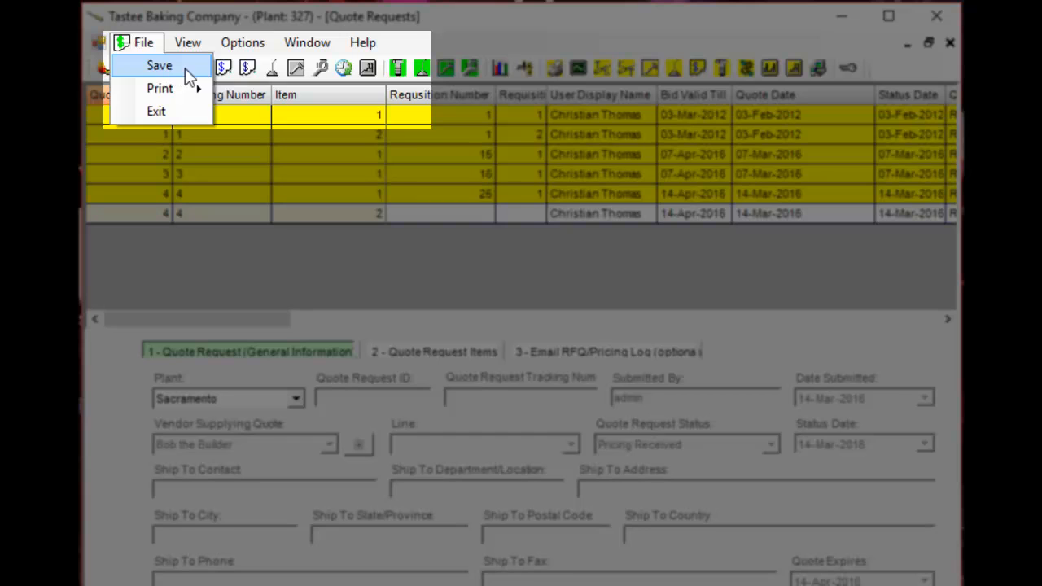
mouse_move(178, 96)
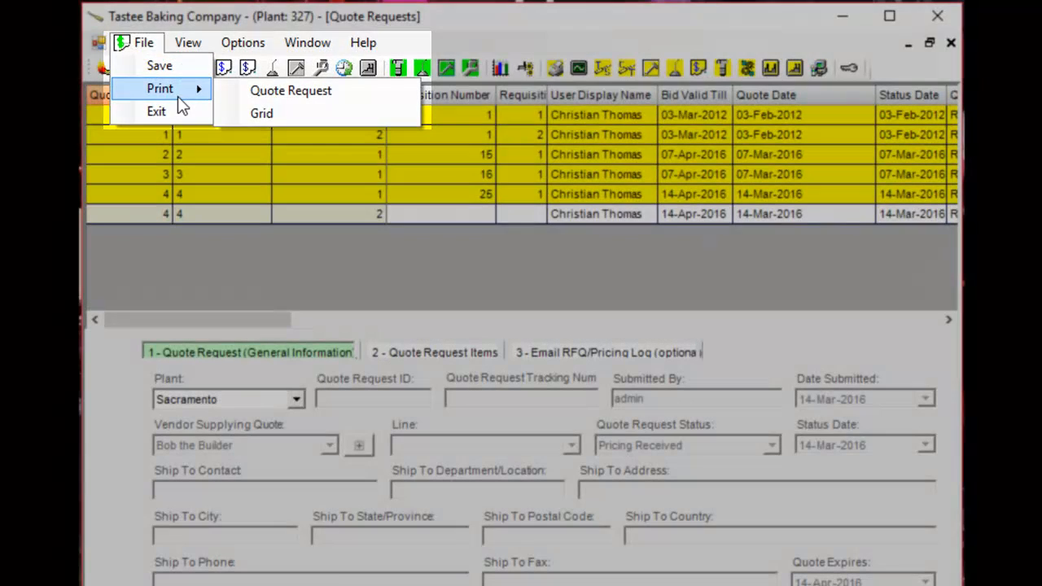
mouse_move(188, 44)
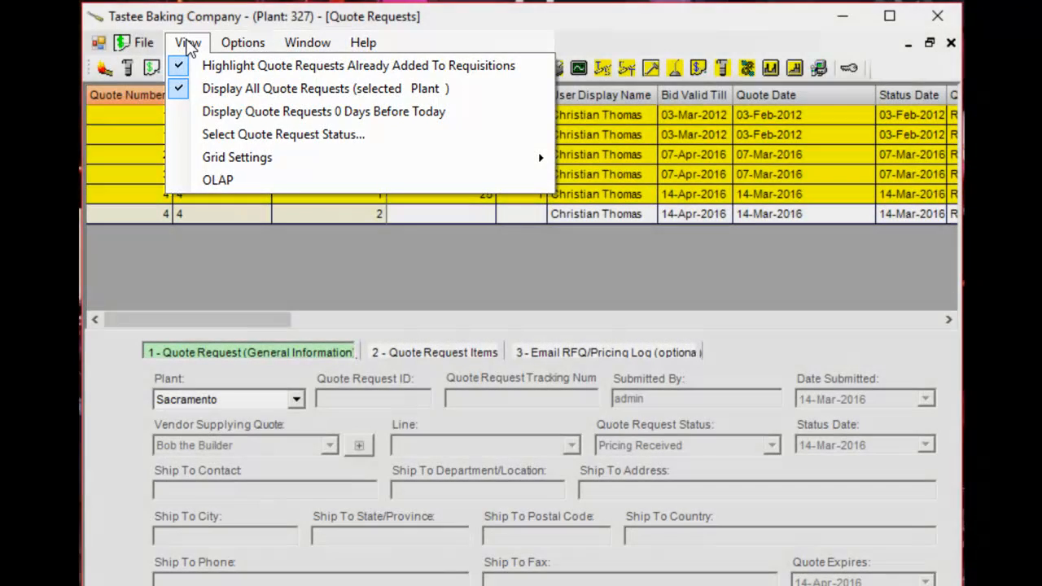
mouse_move(244, 51)
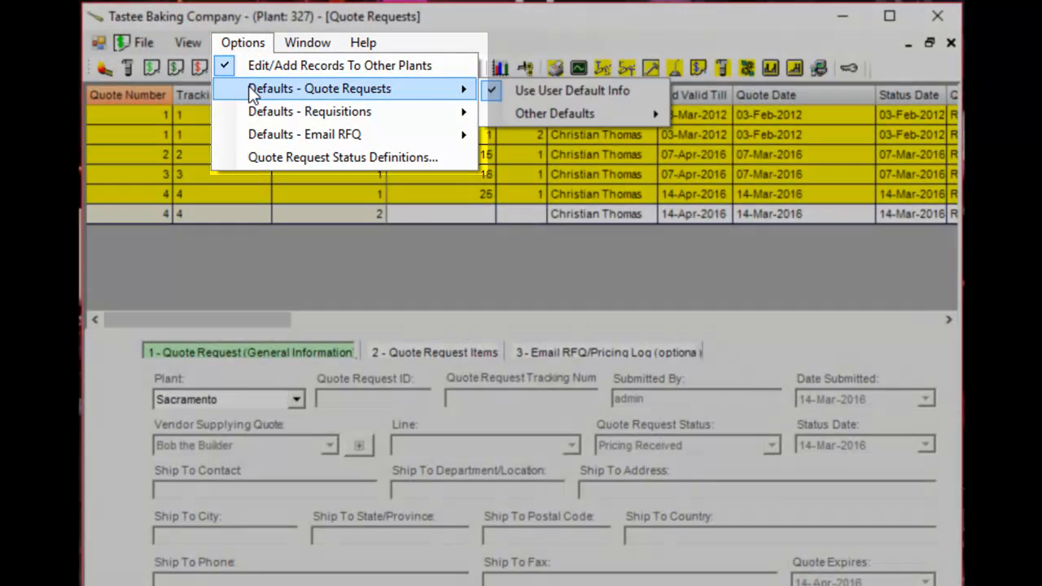
click(303, 273)
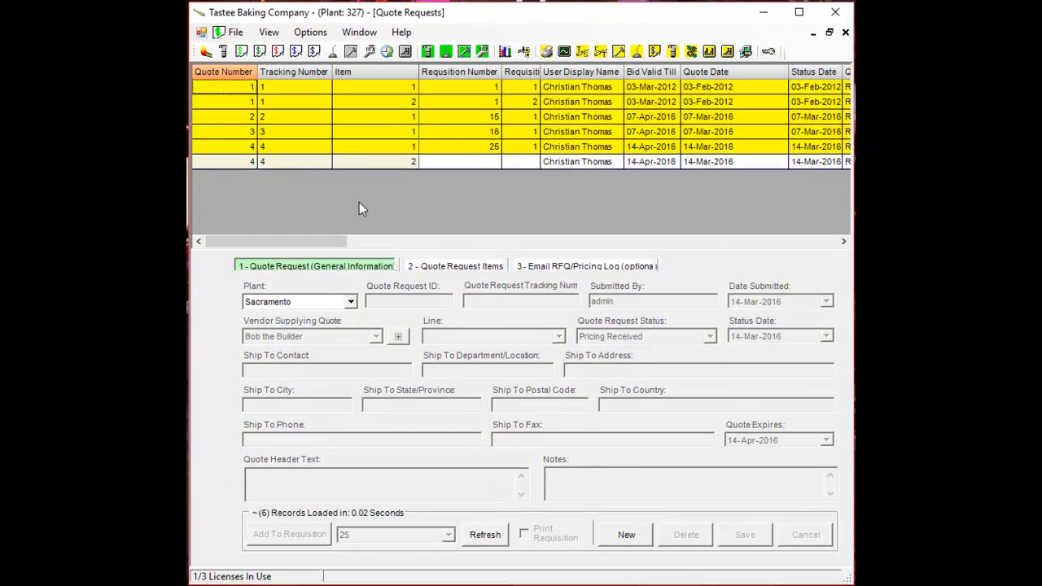